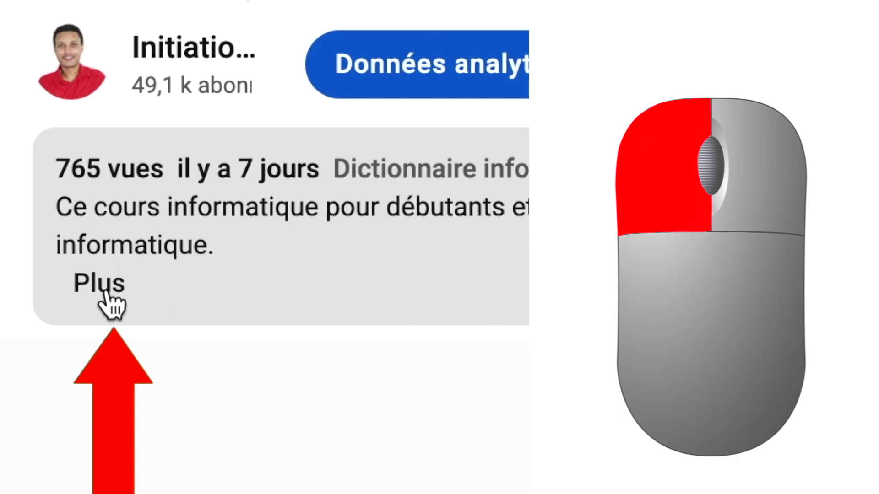
- Show the YouTube video's full description with 'Plus'
{"action": "left_click", "coordinate": [108, 289]}
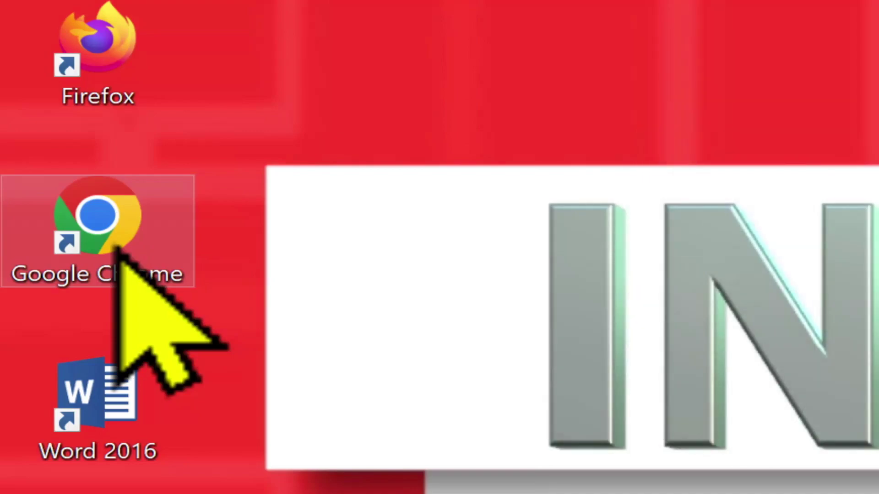
- Launch Google Chrome from its desktop shortcut and enter office.com in the address bar
{"action": "double_click", "coordinate": [117, 249]}
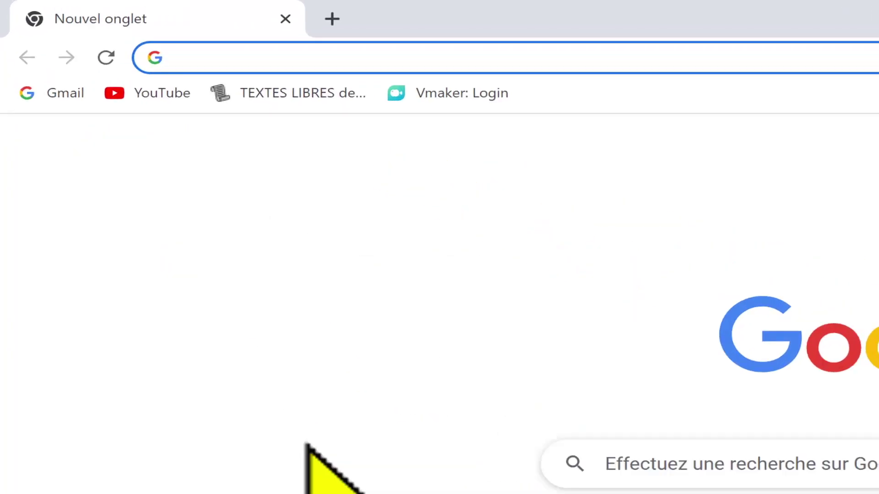
{"action": "type", "text": "offic"}
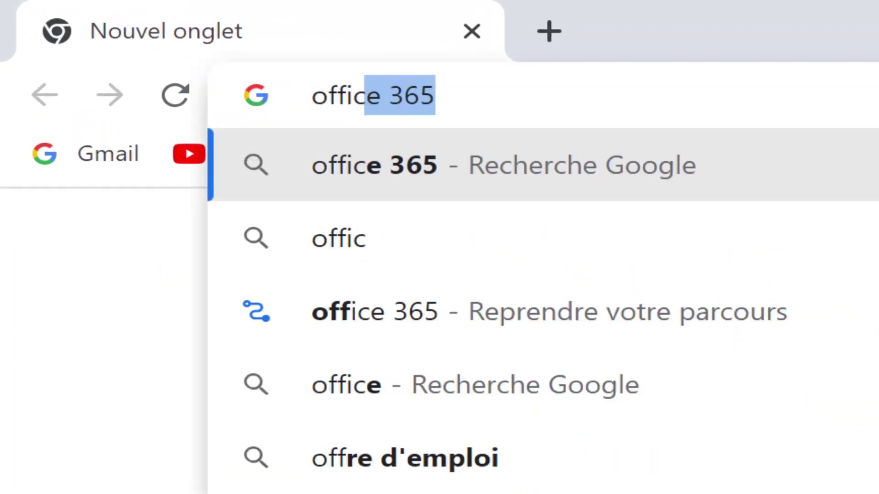
{"action": "type", "text": "e.com"}
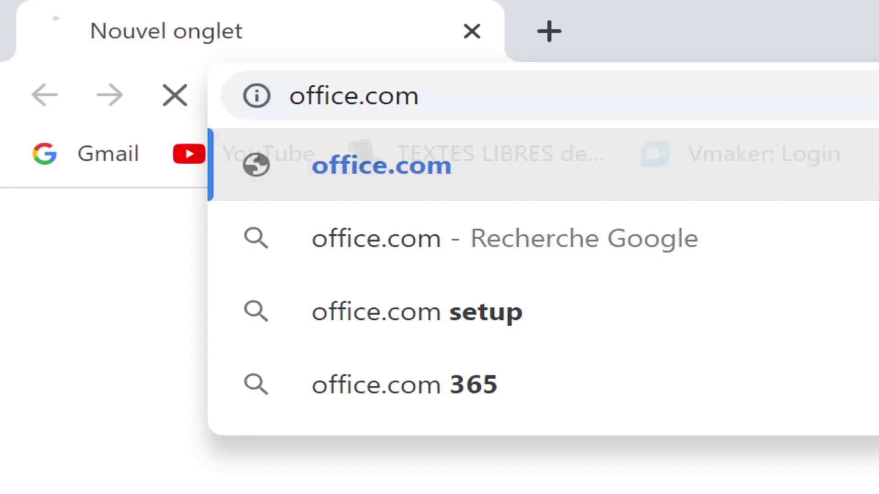
- Load office.com and go to the 'Se connecter' Microsoft account sign-in form
{"action": "key", "text": "Return"}
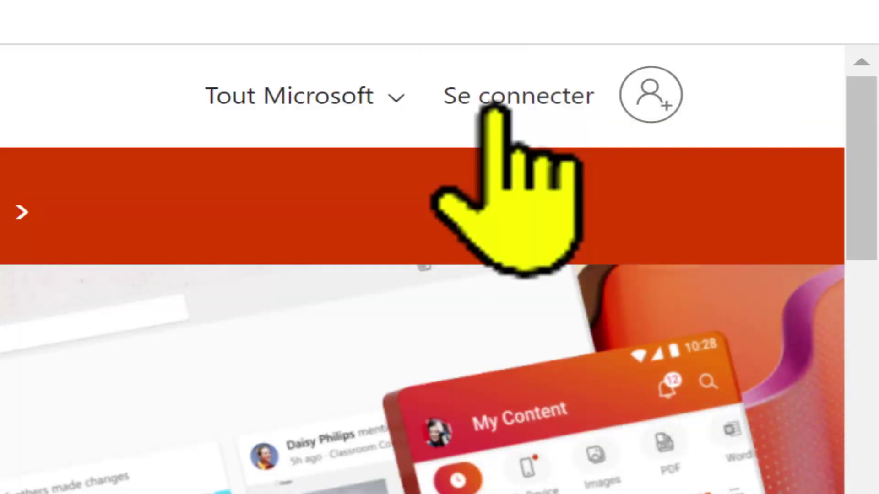
{"action": "left_click", "coordinate": [493, 111]}
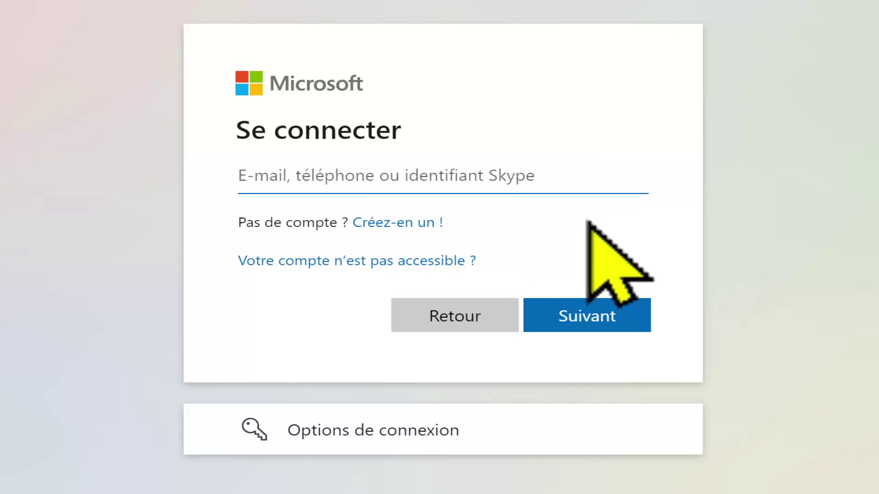
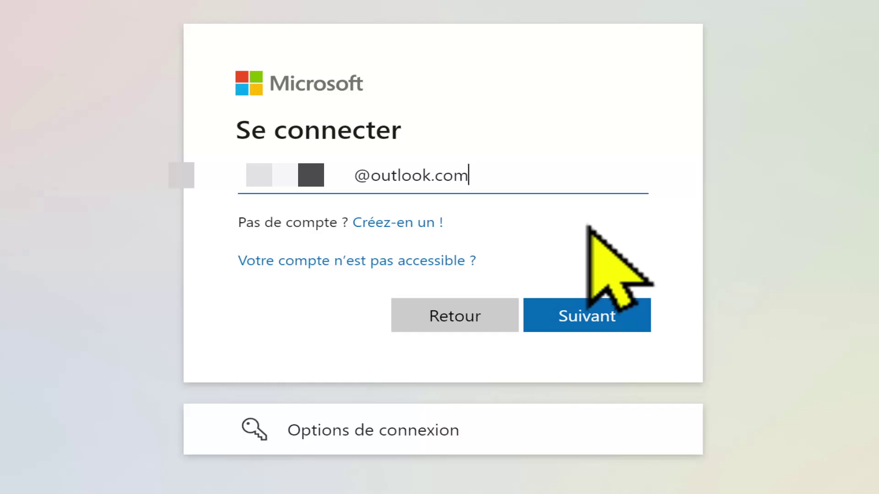
- Sign in with the account's e-mail address and password
{"action": "left_click", "coordinate": [597, 328]}
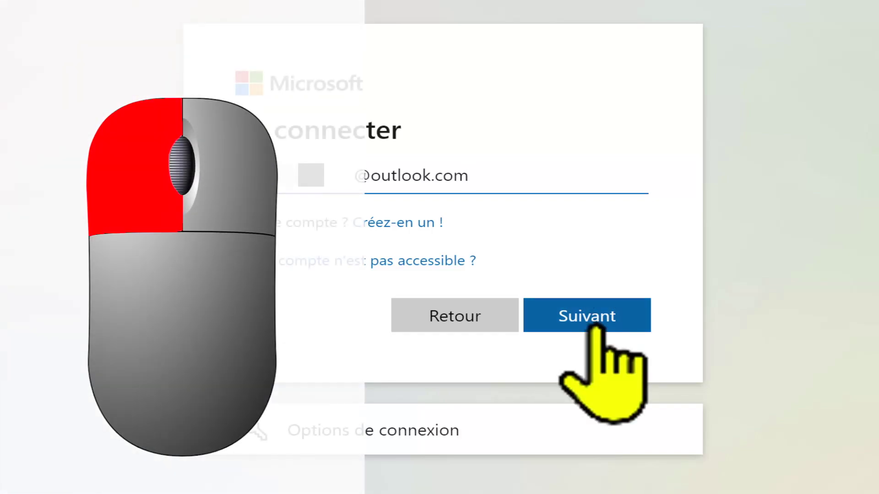
{"action": "left_click", "coordinate": [597, 326]}
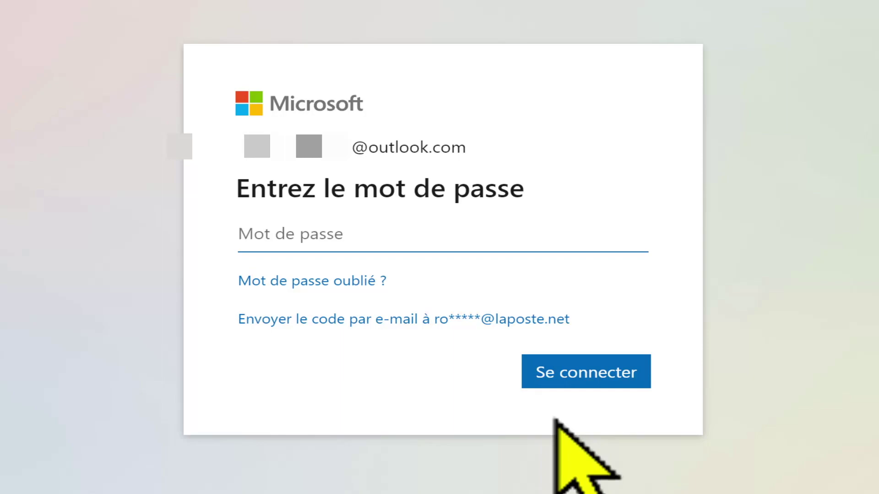
{"action": "type", "text": "****"}
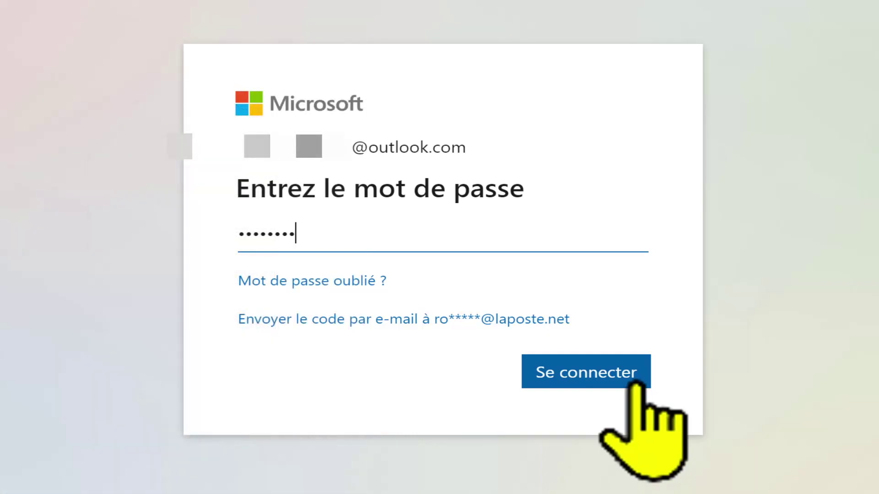
{"action": "left_click", "coordinate": [636, 380]}
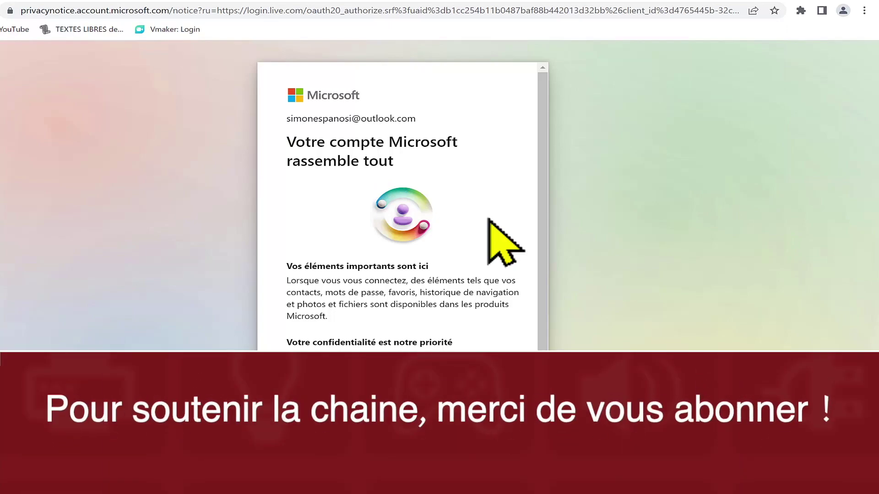
- Scroll through the account privacy notice and continue past it
{"action": "scroll", "coordinate": [489, 220], "scroll_direction": "down", "scroll_amount": 1}
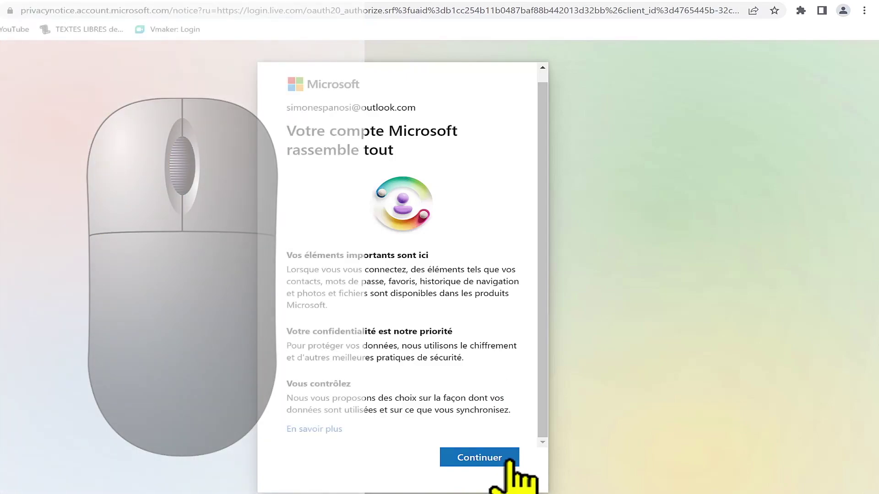
{"action": "left_click", "coordinate": [510, 461]}
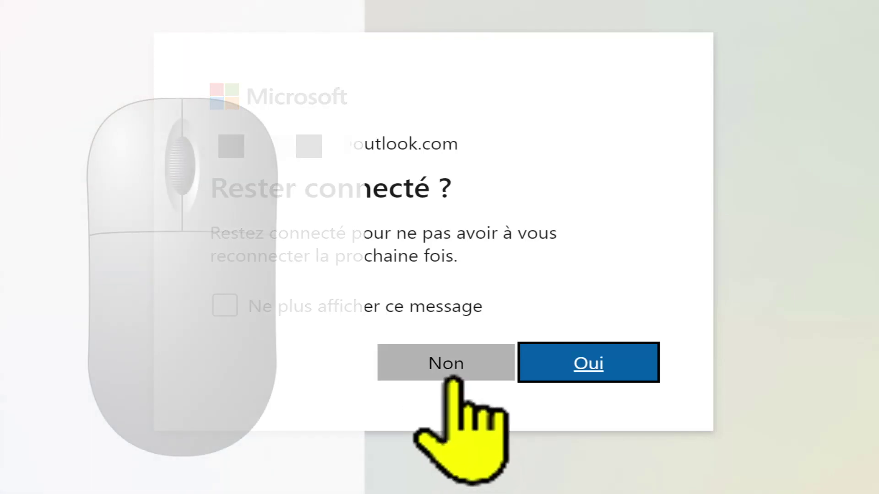
- Answer Non to 'Rester connecté ?' to reach the Microsoft 365 home page
{"action": "left_click", "coordinate": [458, 373]}
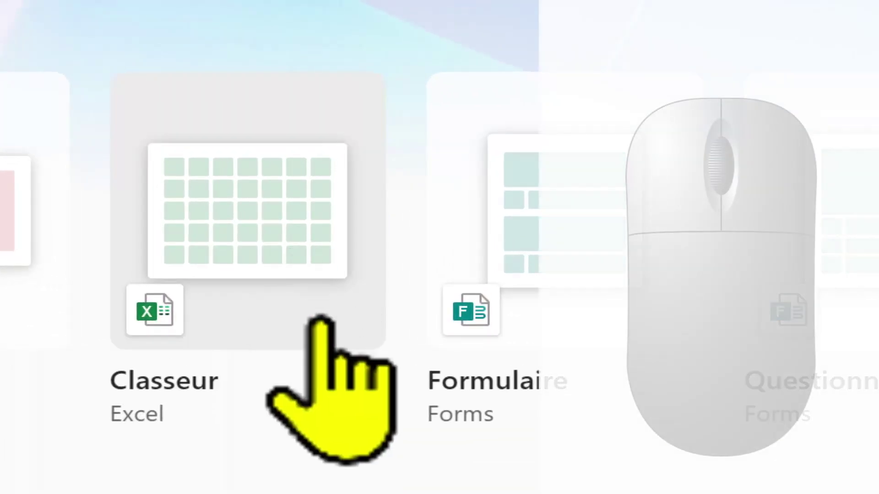
- Create a new blank Word document, Document 5, from the Microsoft 365 home page
{"action": "left_click", "coordinate": [232, 238]}
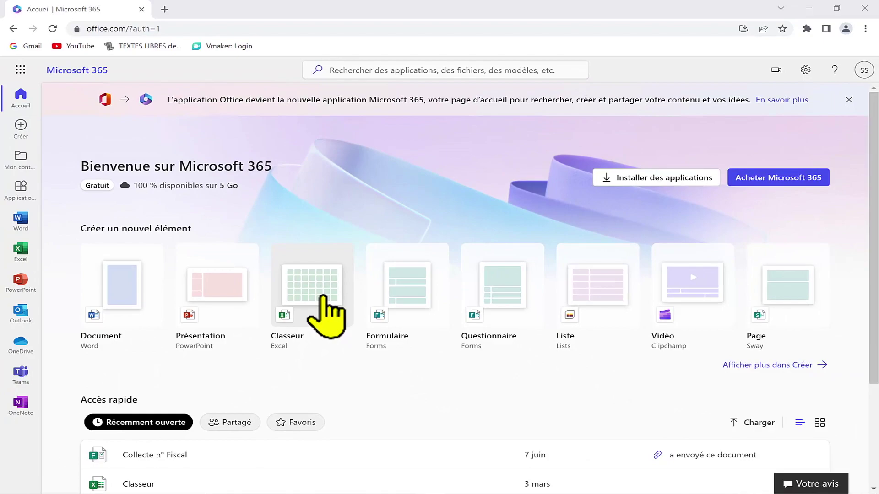
{"action": "scroll", "coordinate": [419, 279], "scroll_direction": "down", "scroll_amount": 3}
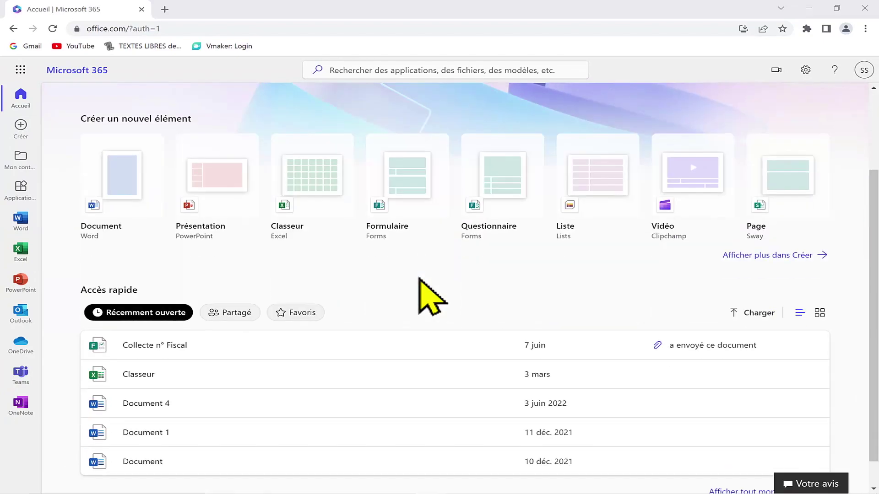
{"action": "scroll", "coordinate": [432, 297], "scroll_direction": "down", "scroll_amount": 1}
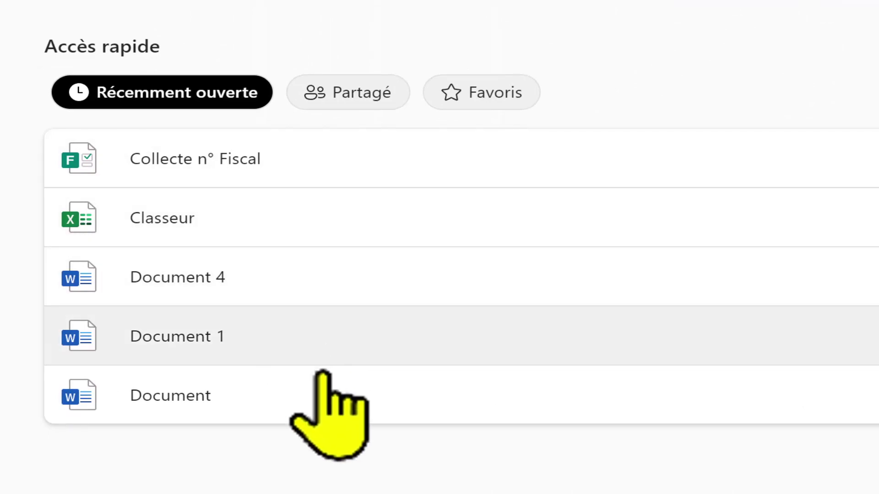
{"action": "left_click", "coordinate": [292, 183]}
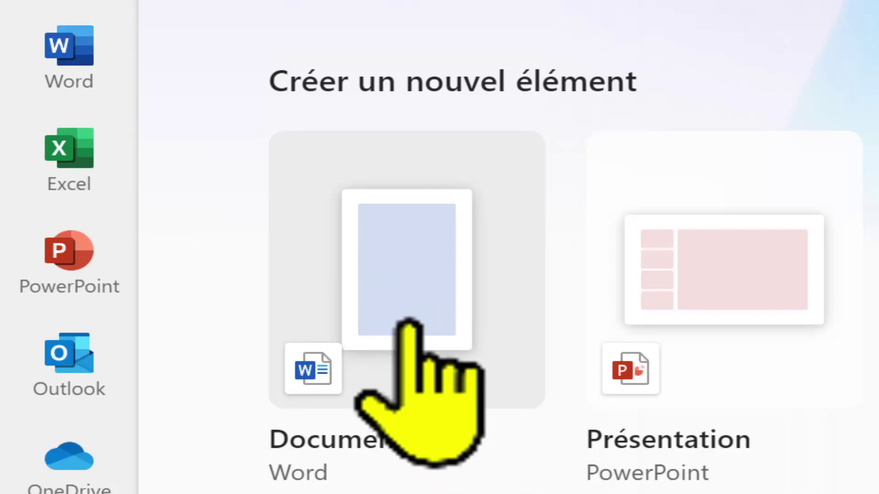
{"action": "left_click", "coordinate": [431, 314]}
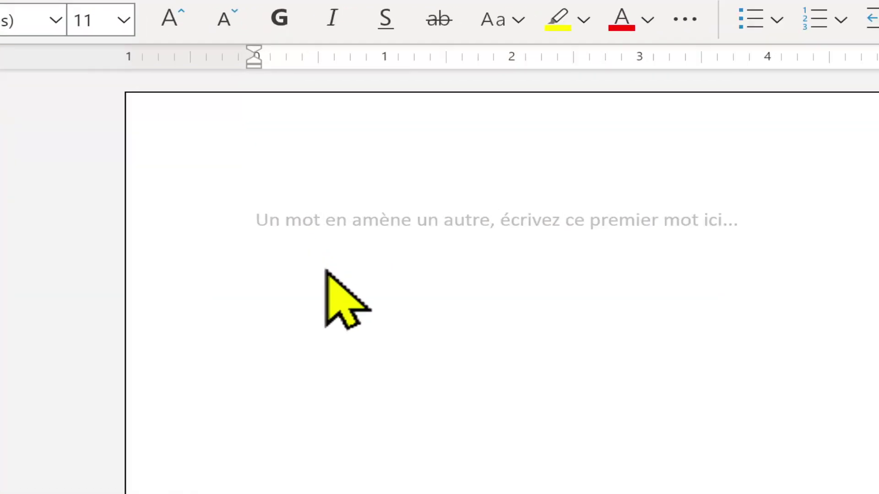
- Type "C'est super" on the first line of Document 5
{"action": "type", "text": "C'"}
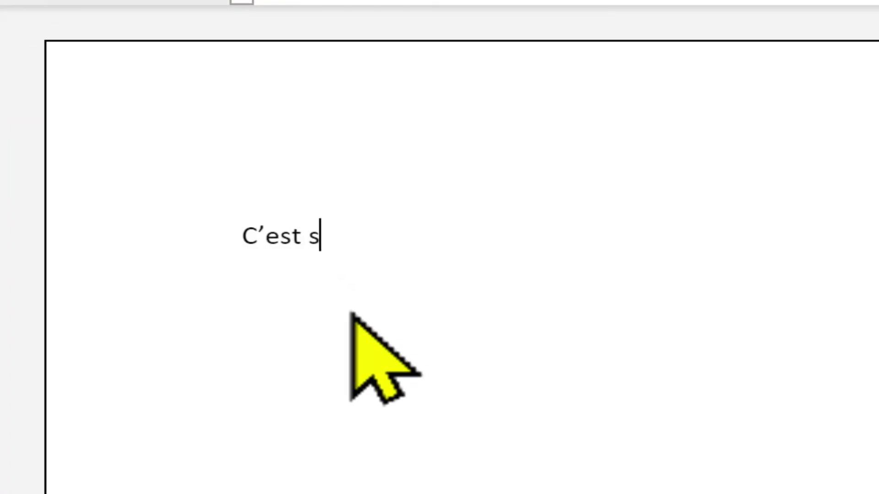
{"action": "type", "text": "uper"}
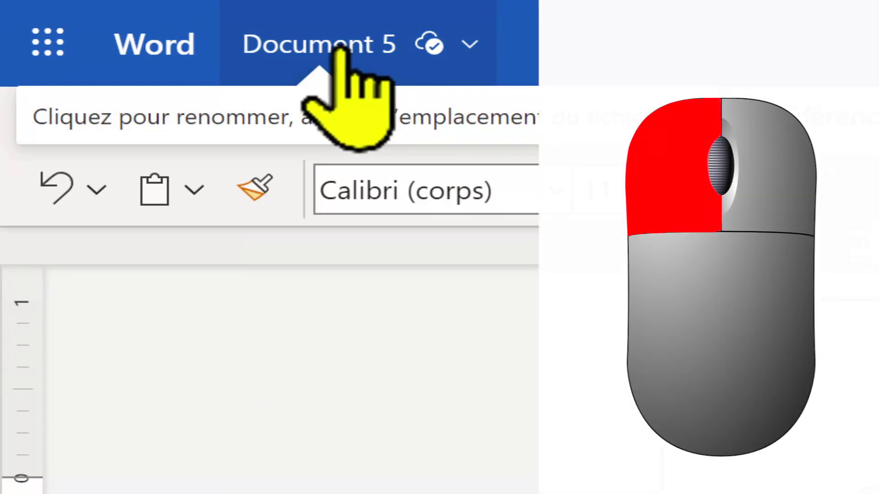
- Rename the file from 'Document 5' to 'Mon premier document'
{"action": "left_click", "coordinate": [340, 48]}
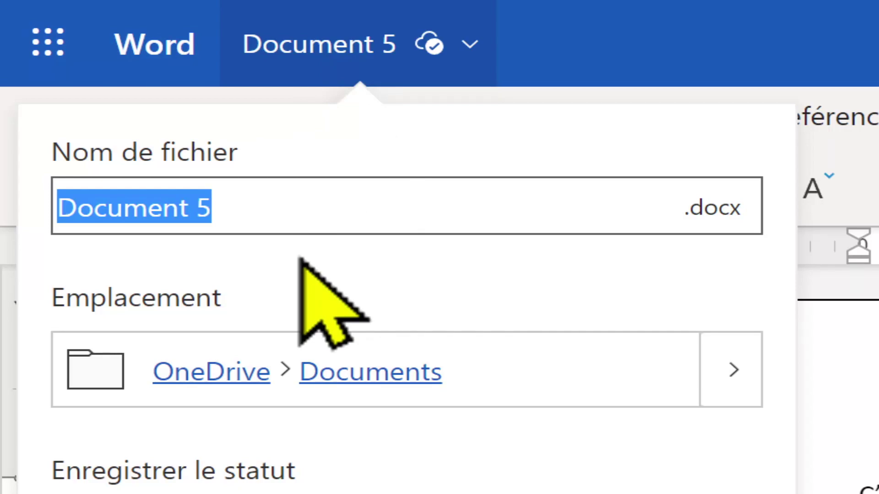
{"action": "type", "text": "Sup"}
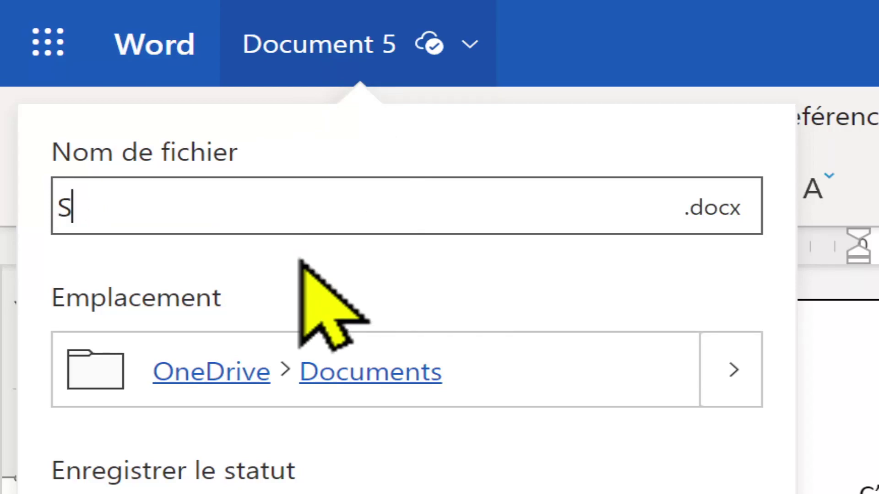
{"action": "type", "text": "Monpre"}
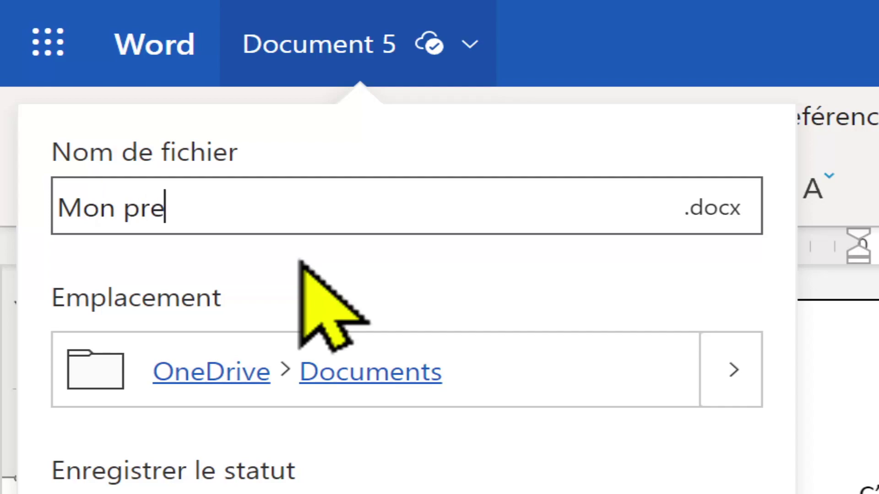
{"action": "type", "text": "mier document"}
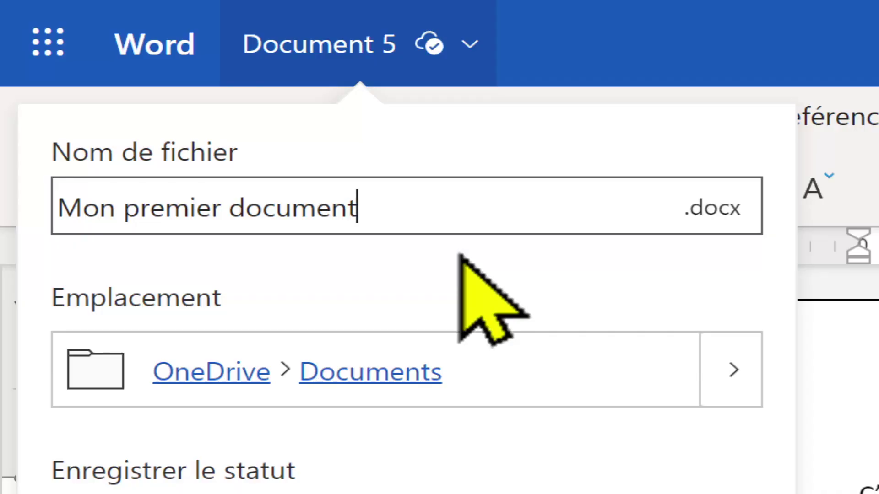
{"action": "key", "text": "Return"}
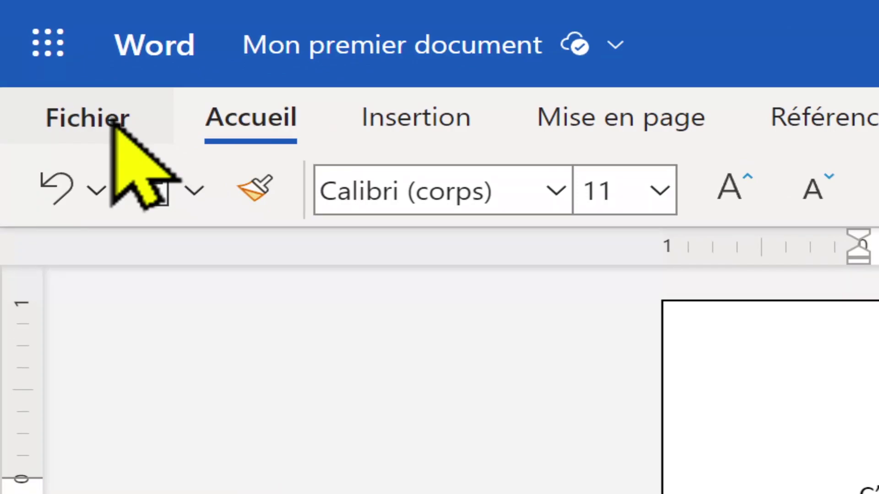
- Download a copy as 'Mon premier document.docx' via Fichier > Enregistrer sous
{"action": "left_click", "coordinate": [112, 122]}
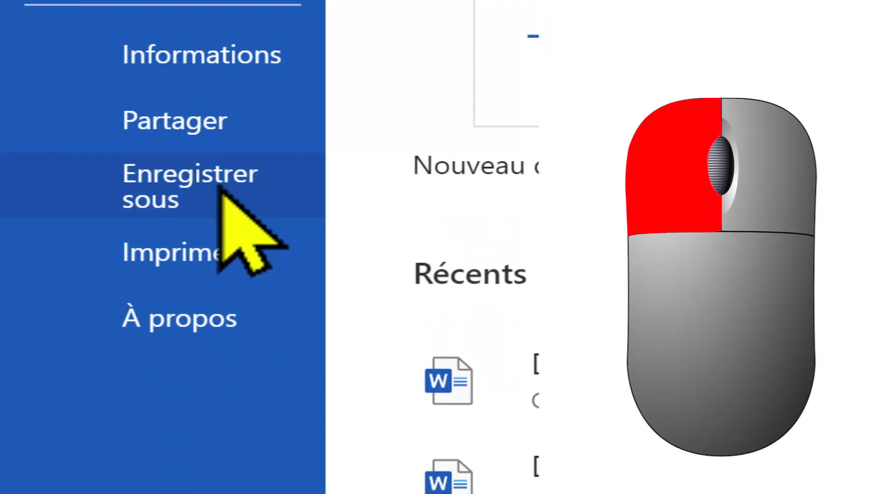
{"action": "left_click", "coordinate": [219, 192]}
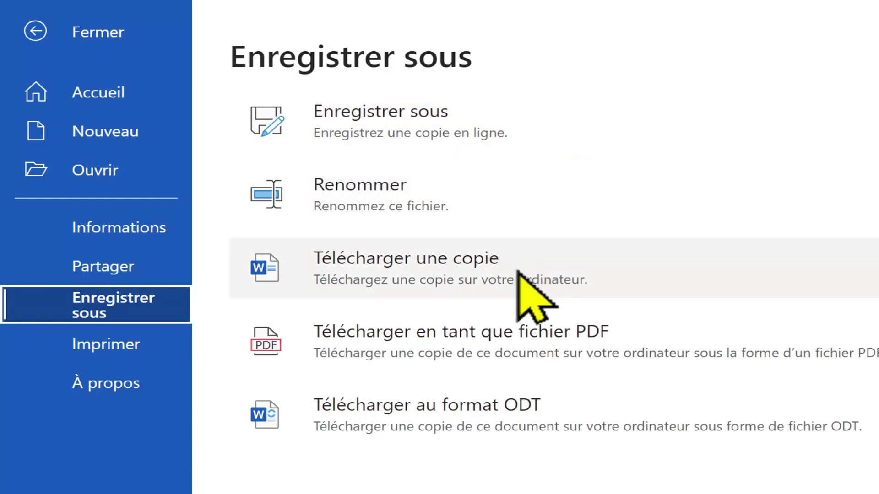
{"action": "left_click", "coordinate": [543, 275]}
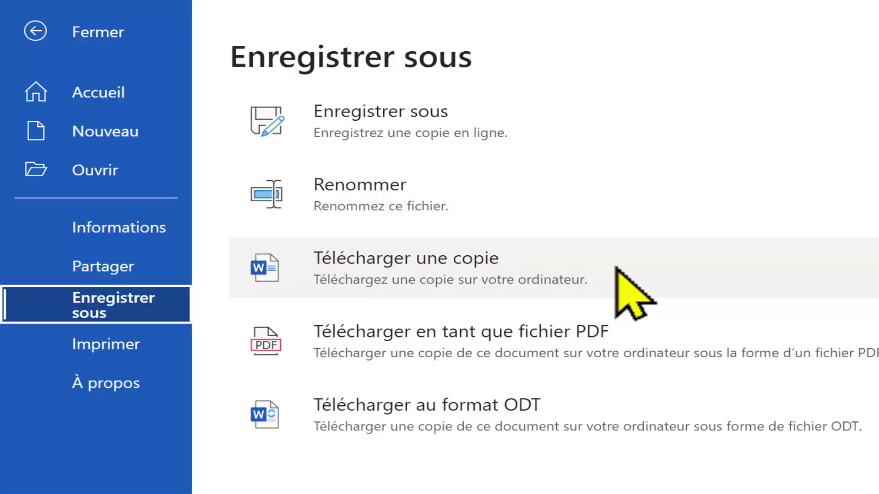
{"action": "left_click", "coordinate": [616, 271]}
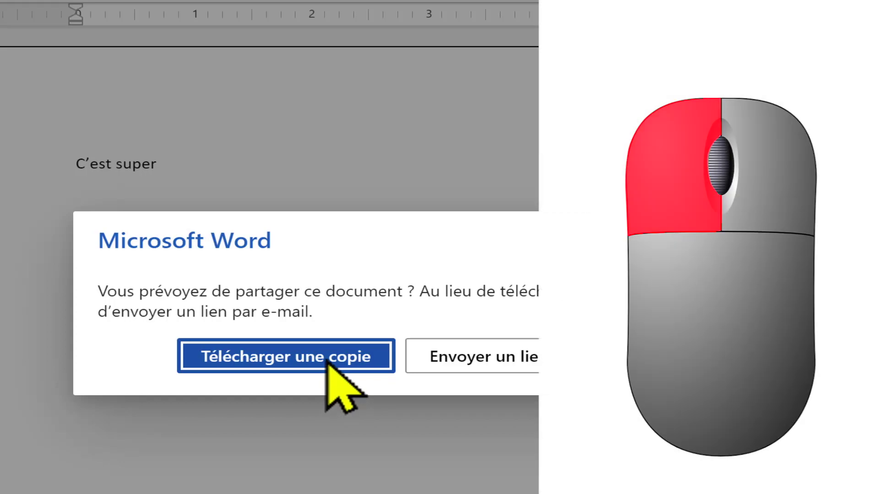
{"action": "left_click", "coordinate": [326, 360]}
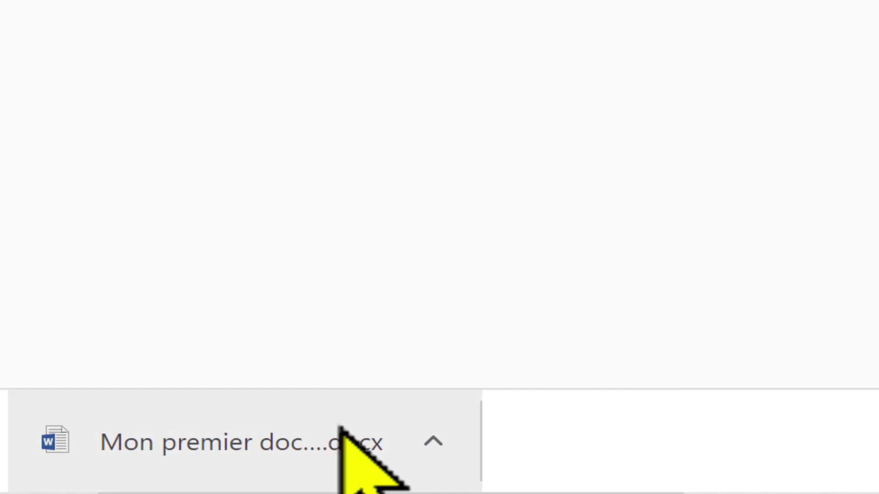
- Show the downloaded 'Mon premier document.docx' in its Téléchargements folder from Chrome's download bar
{"action": "left_click", "coordinate": [441, 441]}
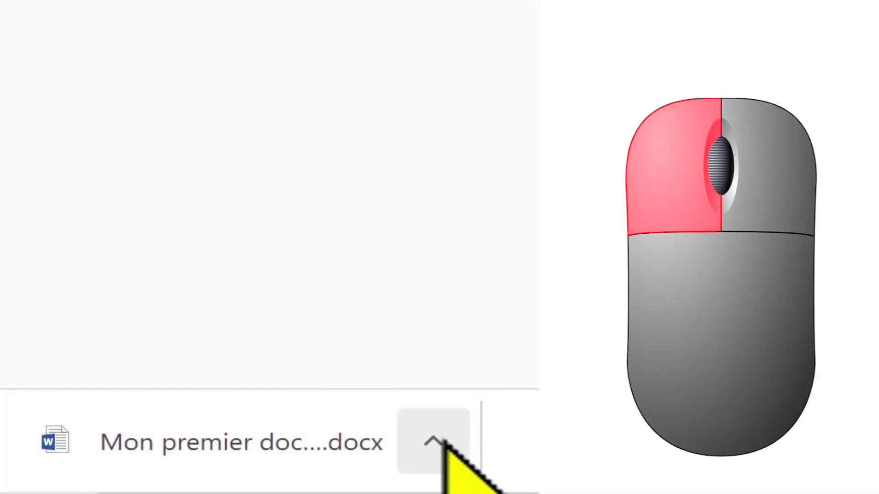
{"action": "left_click", "coordinate": [440, 441]}
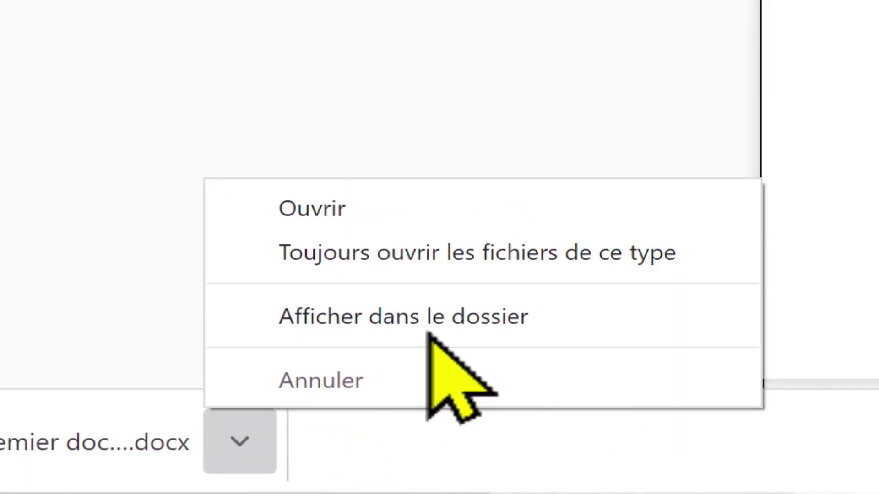
{"action": "left_click", "coordinate": [441, 321]}
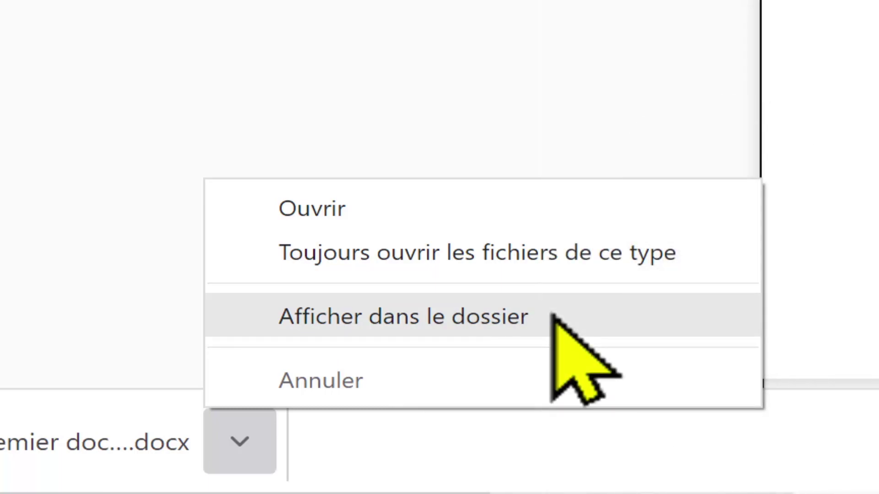
{"action": "left_click", "coordinate": [554, 316]}
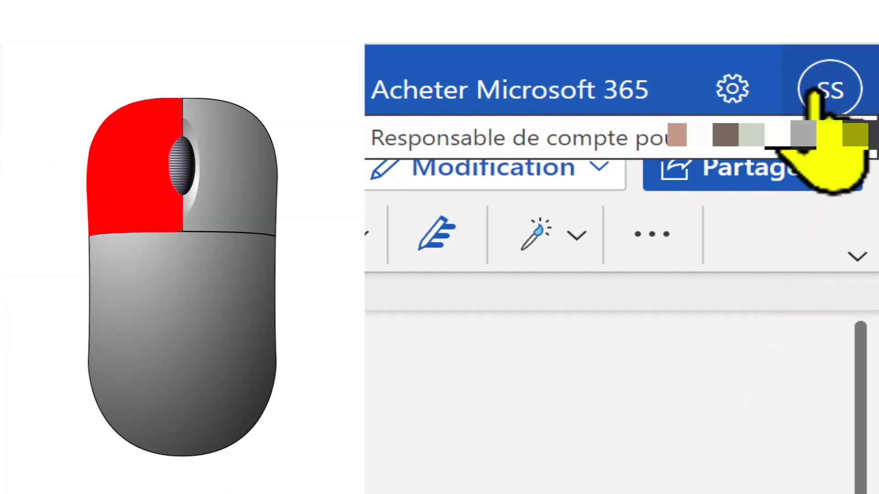
- Choose Se déconnecter from the SS account panel in Word for the web
{"action": "left_click", "coordinate": [814, 94]}
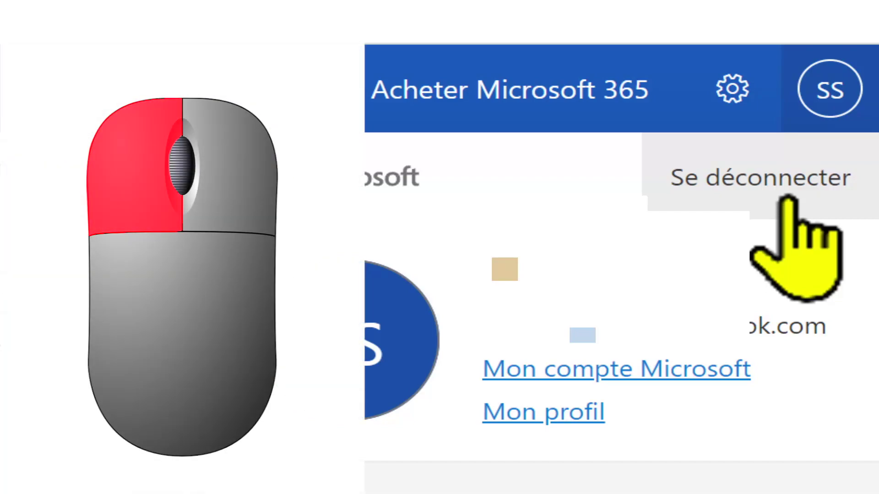
{"action": "left_click", "coordinate": [789, 202]}
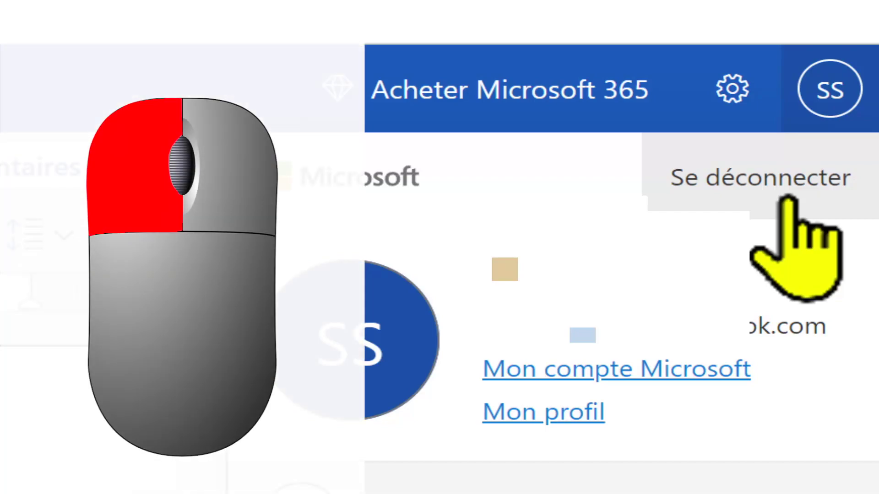